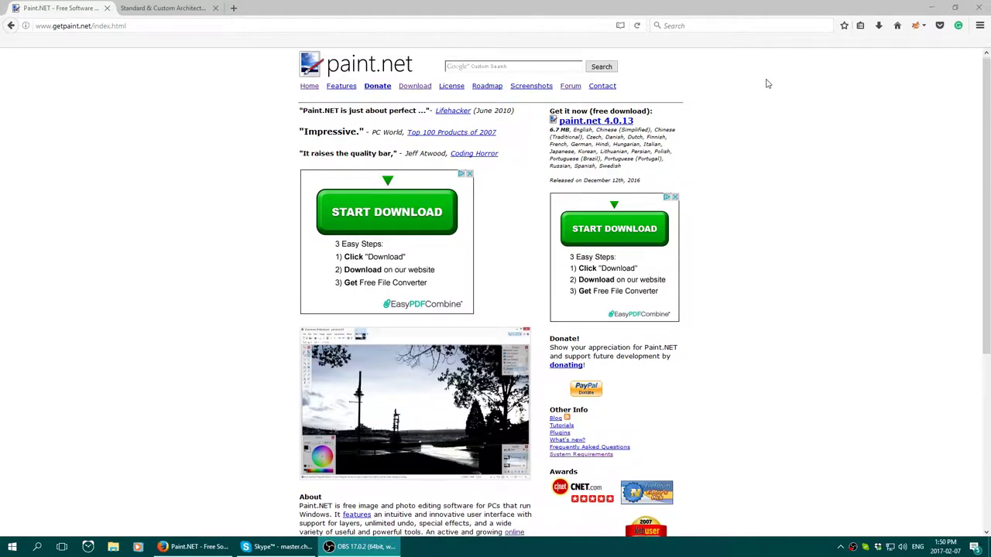
Check the web address, glance at the Warren Paint & Color Co. page, then return to the paint.net home page.
{"action": "scroll", "coordinate": [767, 78], "scroll_direction": "down", "scroll_amount": 1}
{"action": "scroll", "coordinate": [786, 94], "scroll_direction": "up", "scroll_amount": 1}
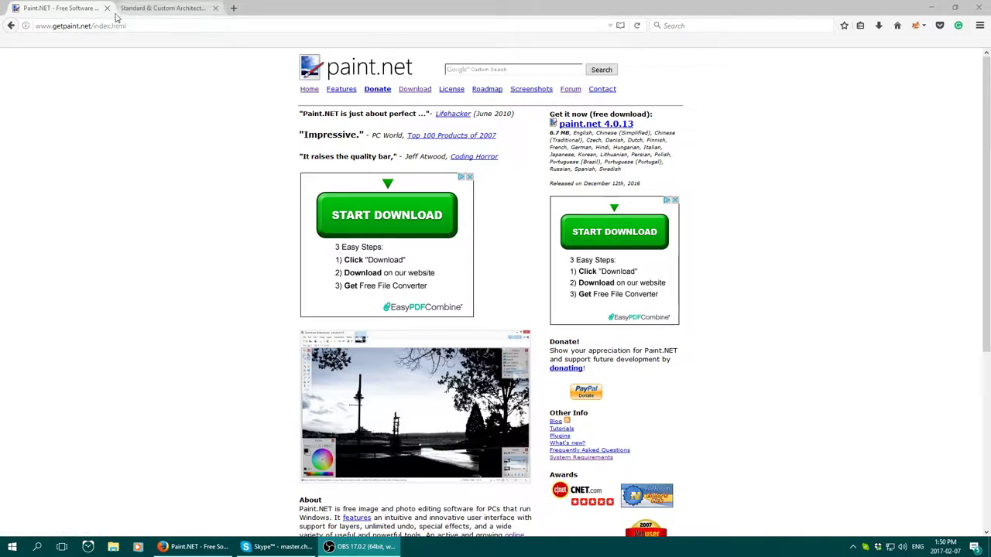
{"action": "left_click_drag", "start_coordinate": [52, 25], "coordinate": [136, 21]}
{"action": "left_click", "coordinate": [93, 25]}
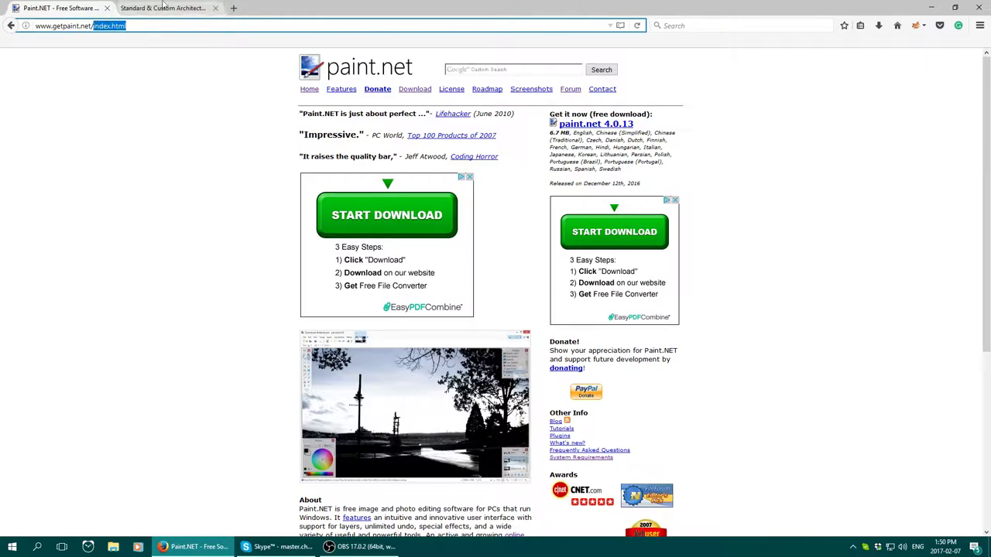
{"action": "left_click", "coordinate": [81, 27]}
{"action": "left_click", "coordinate": [144, 8]}
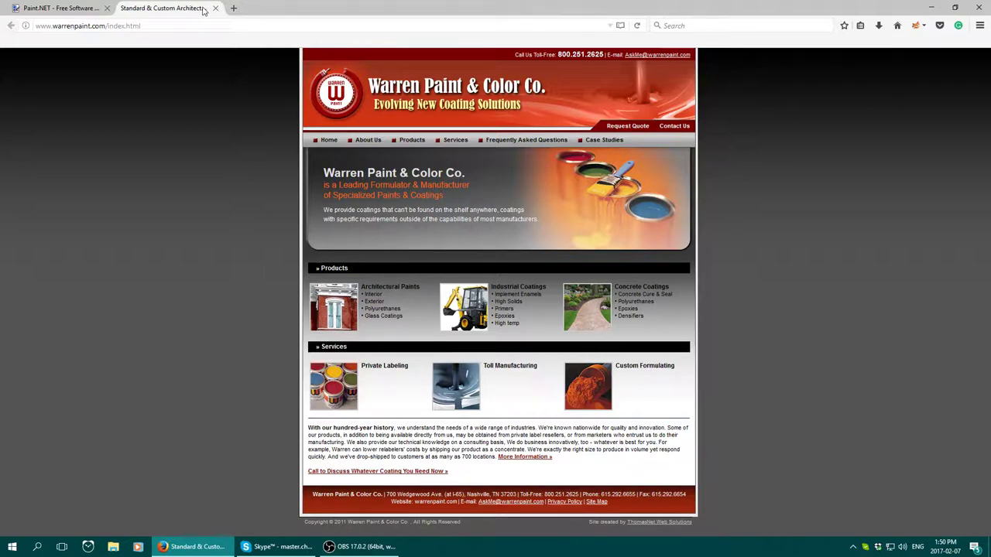
{"action": "left_click", "coordinate": [90, 7]}
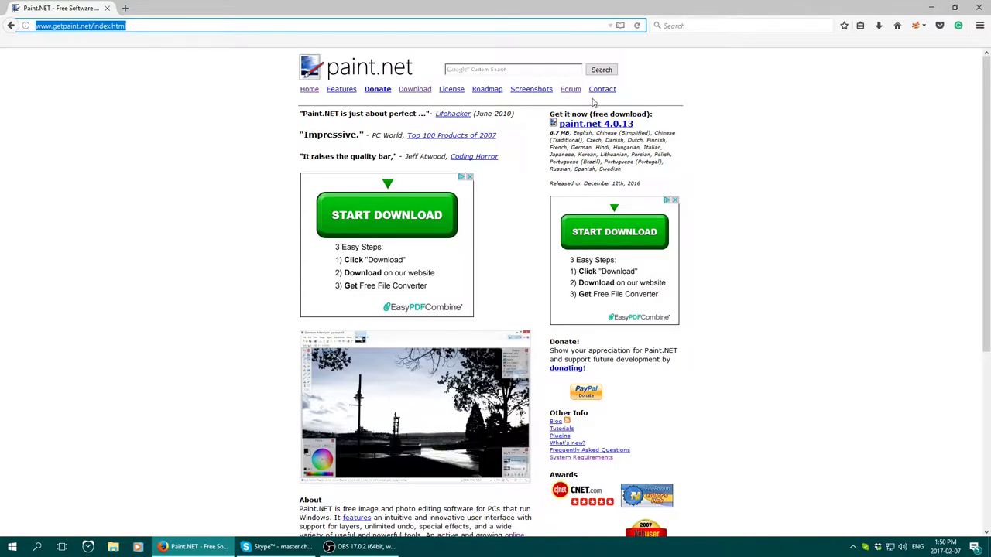
Go to the paint.net Download page and scroll past the system requirements to the 4.0.13 table.
{"action": "left_click", "coordinate": [415, 90]}
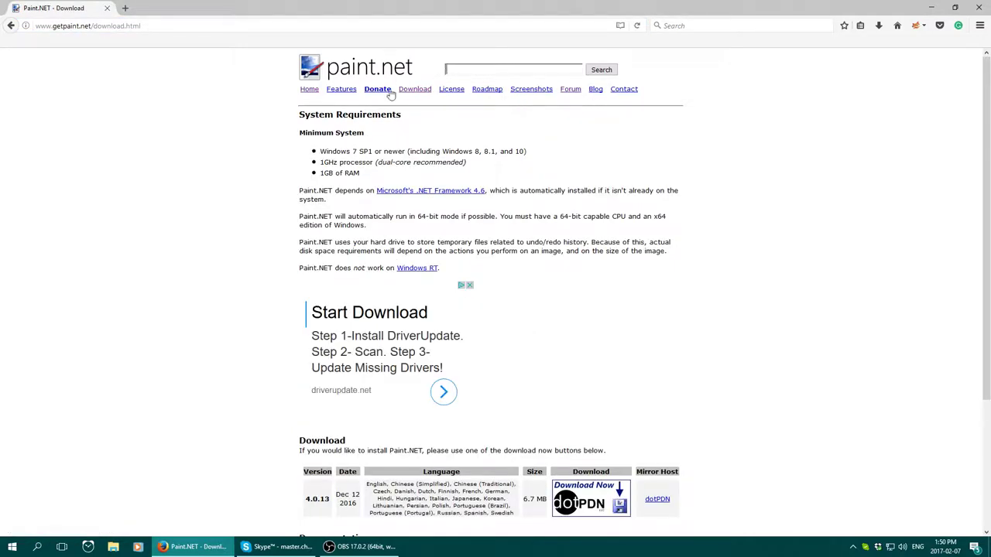
{"action": "scroll", "coordinate": [428, 193], "scroll_direction": "down", "scroll_amount": 1}
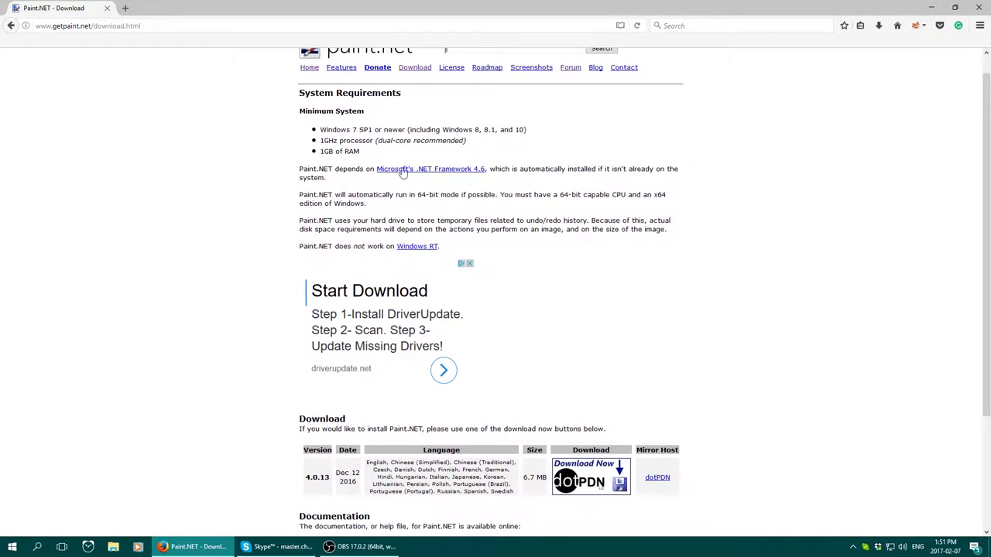
{"action": "scroll", "coordinate": [390, 175], "scroll_direction": "down", "scroll_amount": 1}
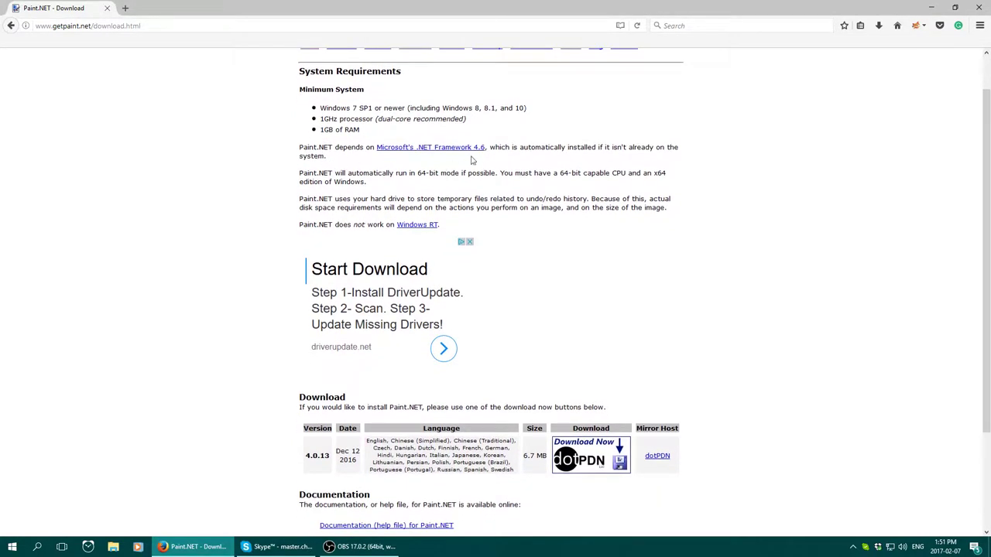
{"action": "left_click_drag", "start_coordinate": [379, 130], "coordinate": [314, 107]}
{"action": "left_click", "coordinate": [358, 99]}
{"action": "scroll", "coordinate": [434, 171], "scroll_direction": "down", "scroll_amount": 1}
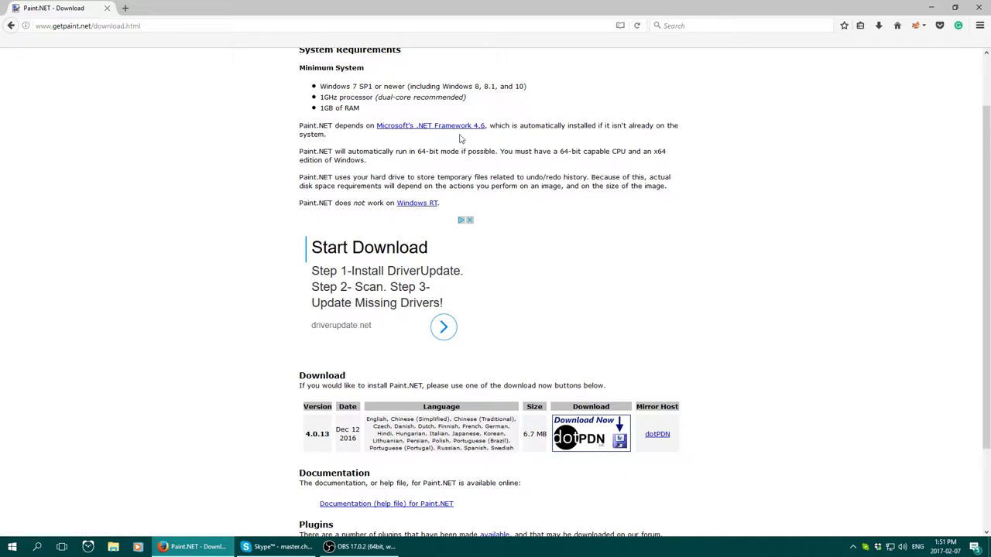
{"action": "scroll", "coordinate": [473, 141], "scroll_direction": "down", "scroll_amount": 2}
{"action": "scroll", "coordinate": [483, 139], "scroll_direction": "down", "scroll_amount": 1}
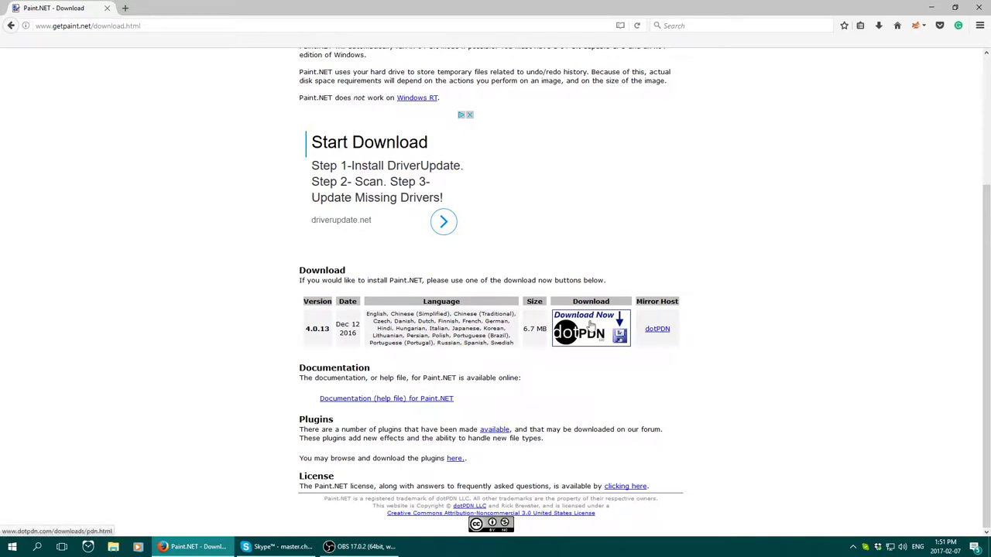
Save paint.net.4.0.13.install.zip (6.7 MB) from the dotPDN download page as a file.
{"action": "left_click", "coordinate": [590, 329]}
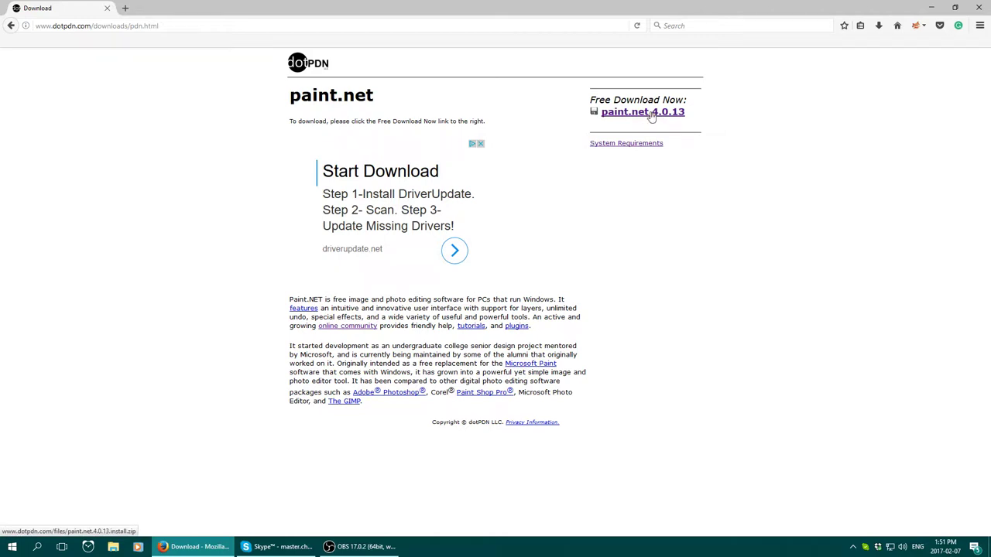
{"action": "left_click", "coordinate": [640, 114]}
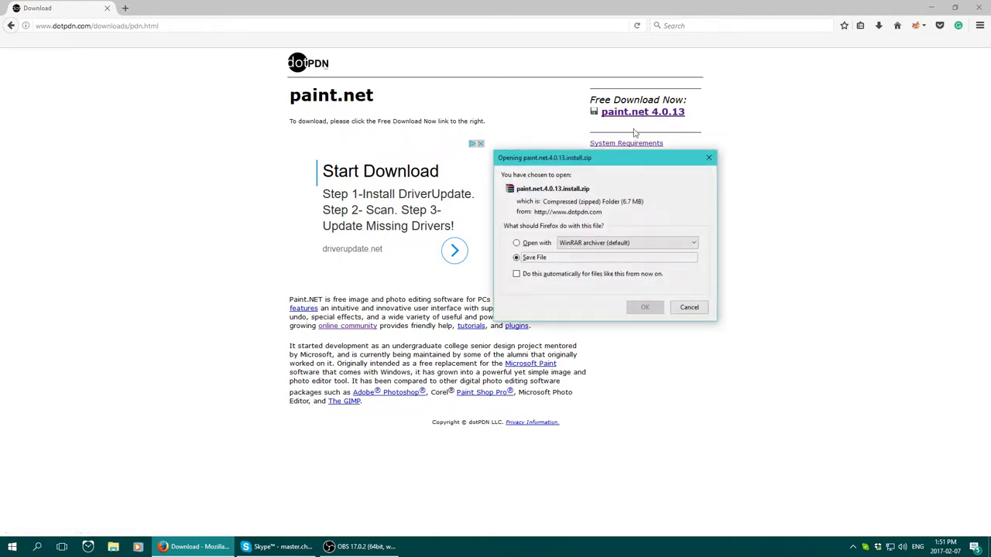
{"action": "left_click", "coordinate": [657, 311]}
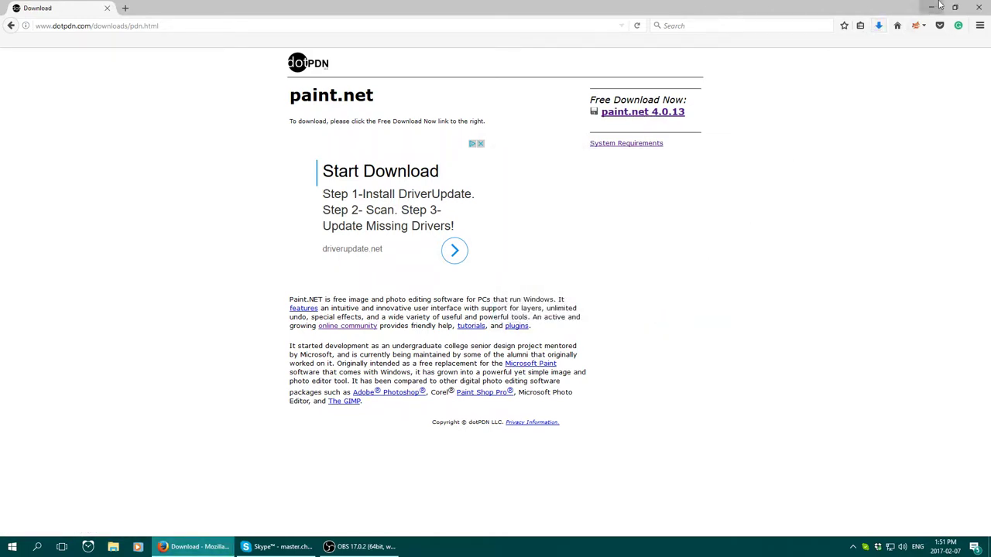
Close Firefox and move the paint.net install zip from Downloads onto the desktop.
{"action": "left_click", "coordinate": [978, 7]}
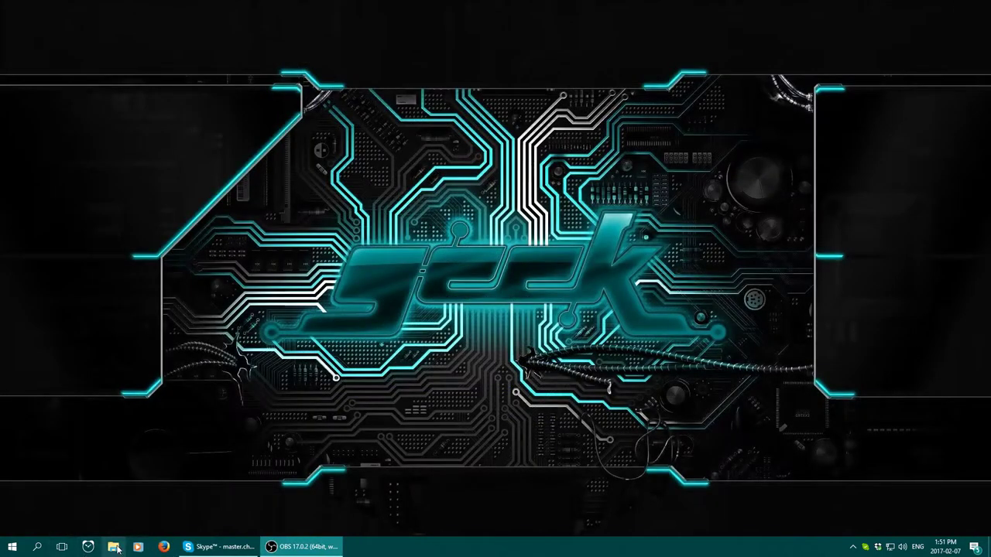
{"action": "left_click", "coordinate": [114, 547]}
{"action": "double_click", "coordinate": [526, 203]}
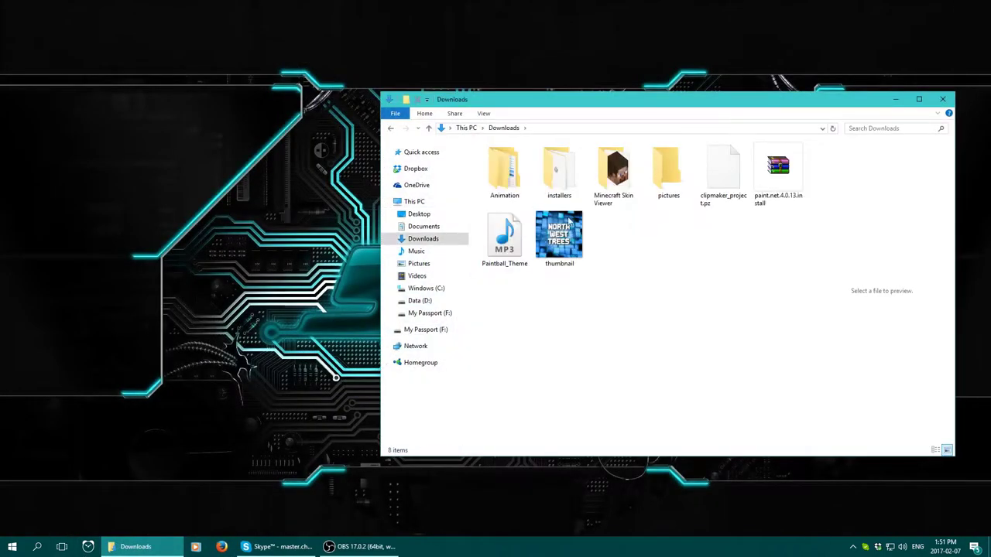
{"action": "mouse_move", "coordinate": [774, 172]}
{"action": "left_mouse_down"}
{"action": "mouse_move", "coordinate": [263, 85]}
{"action": "mouse_move", "coordinate": [412, 71]}
{"action": "left_mouse_up"}
{"action": "left_click", "coordinate": [941, 99]}
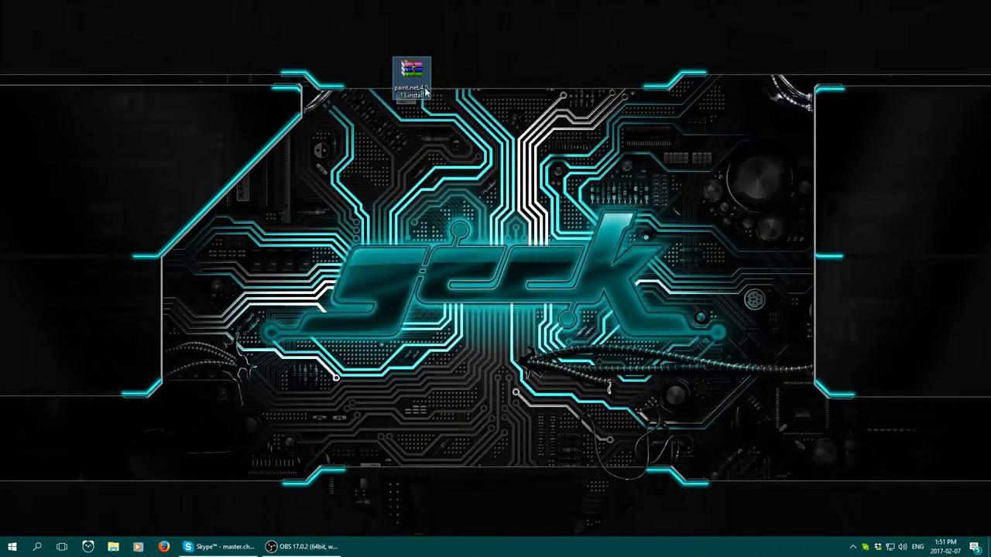
Extract the zip's installer onto the desktop, cancelling the zip's deletion to keep the archive.
{"action": "right_click", "coordinate": [409, 68]}
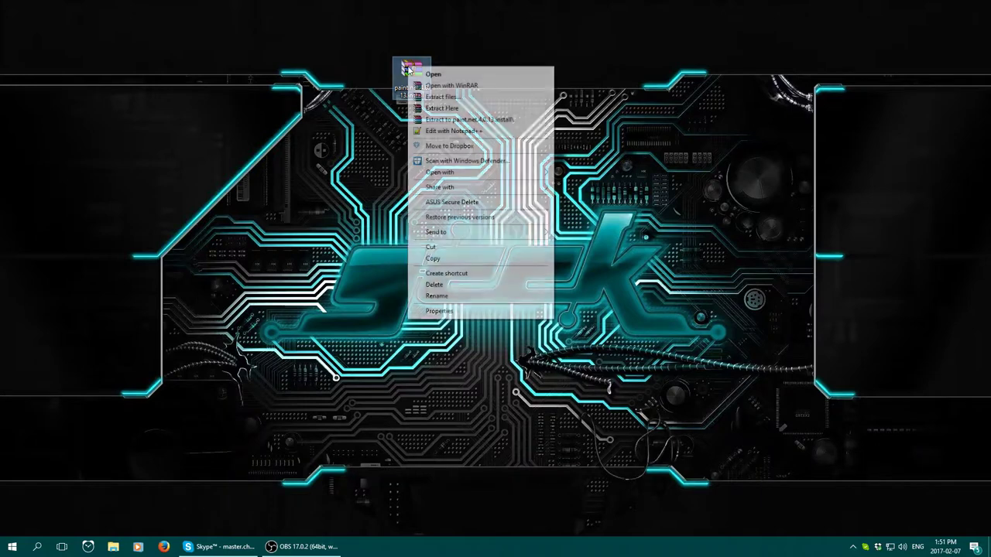
{"action": "left_click", "coordinate": [453, 108]}
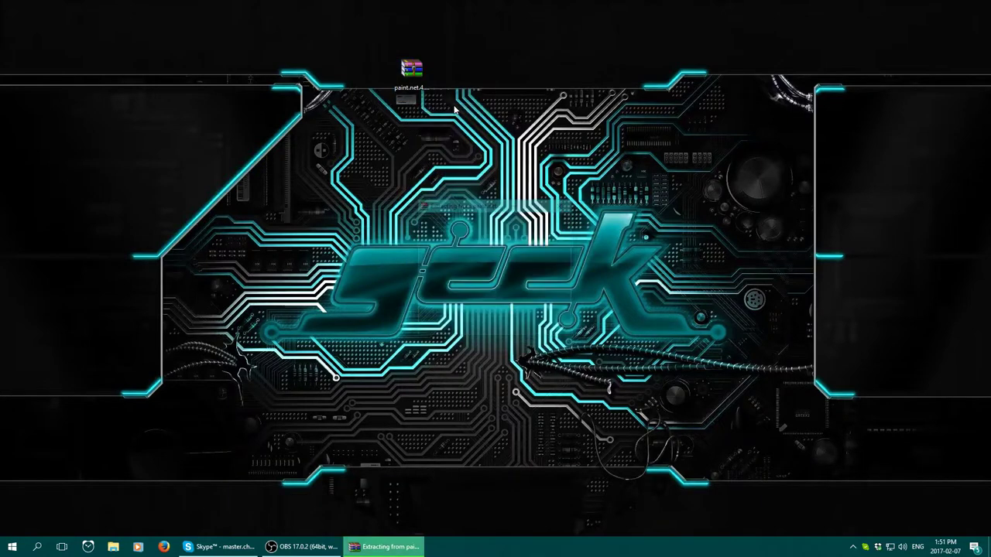
{"action": "mouse_move", "coordinate": [410, 72]}
{"action": "left_mouse_down"}
{"action": "mouse_move", "coordinate": [591, 101]}
{"action": "mouse_move", "coordinate": [572, 81]}
{"action": "left_mouse_up"}
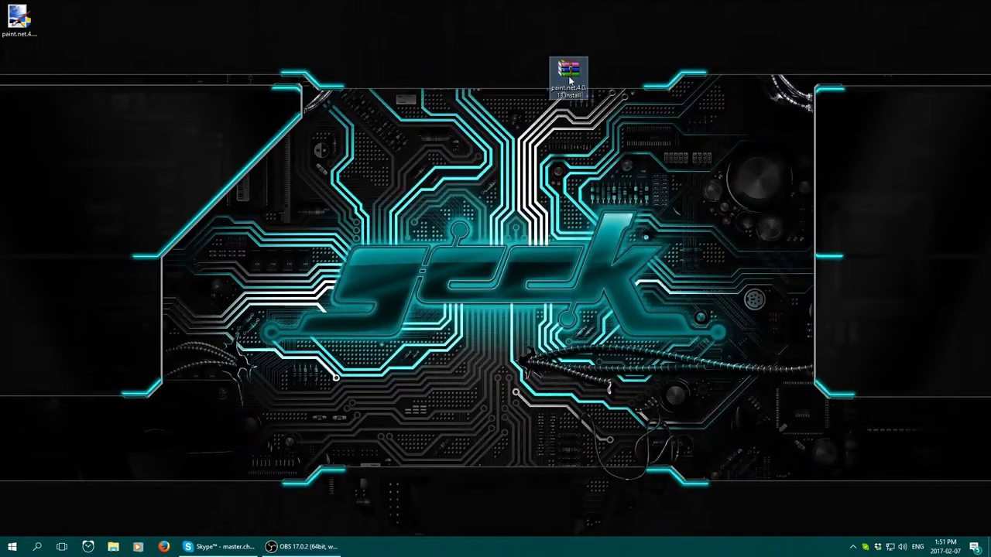
{"action": "right_click", "coordinate": [568, 77]}
{"action": "left_click", "coordinate": [594, 296]}
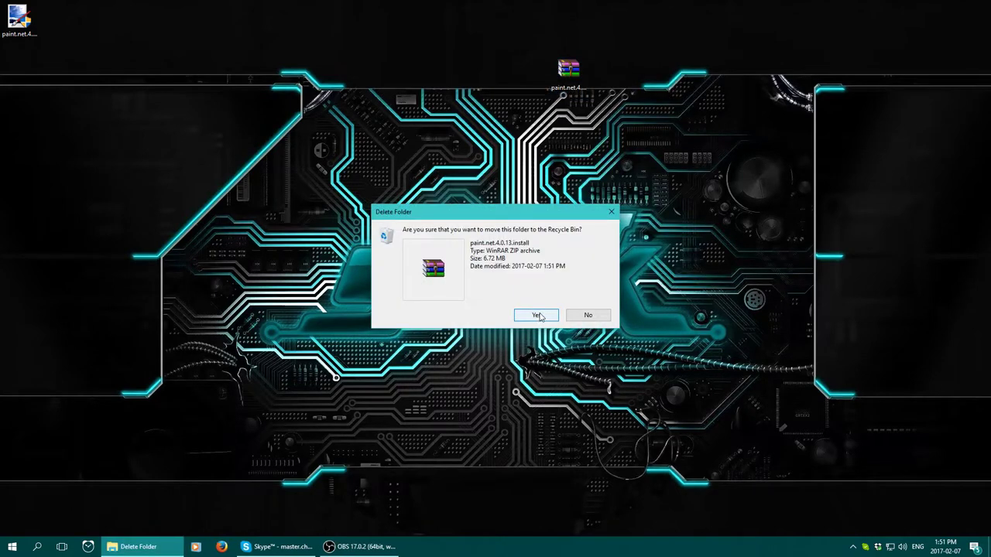
{"action": "left_click", "coordinate": [586, 316]}
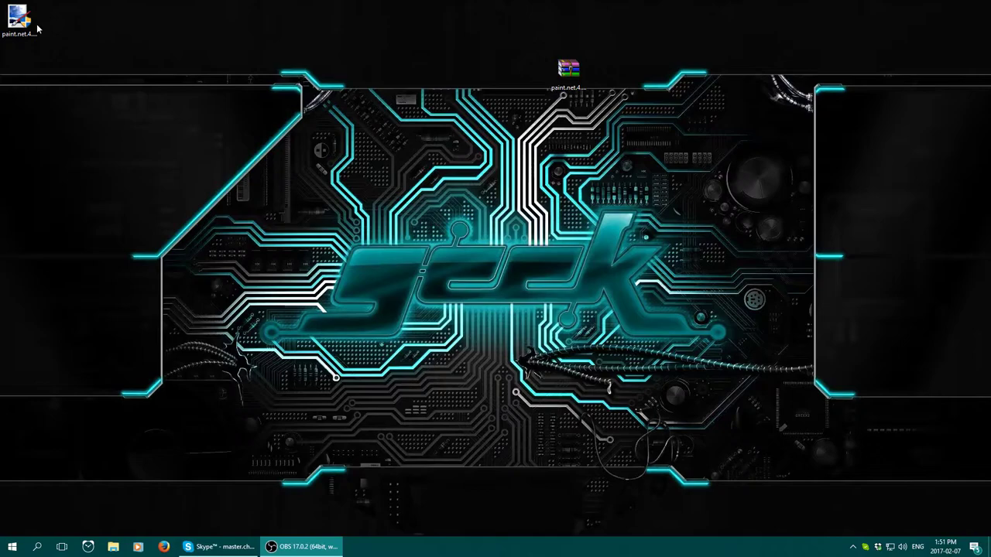
Launch the extracted installer, reposition its window, and select the Custom installation method.
{"action": "right_click", "coordinate": [14, 22]}
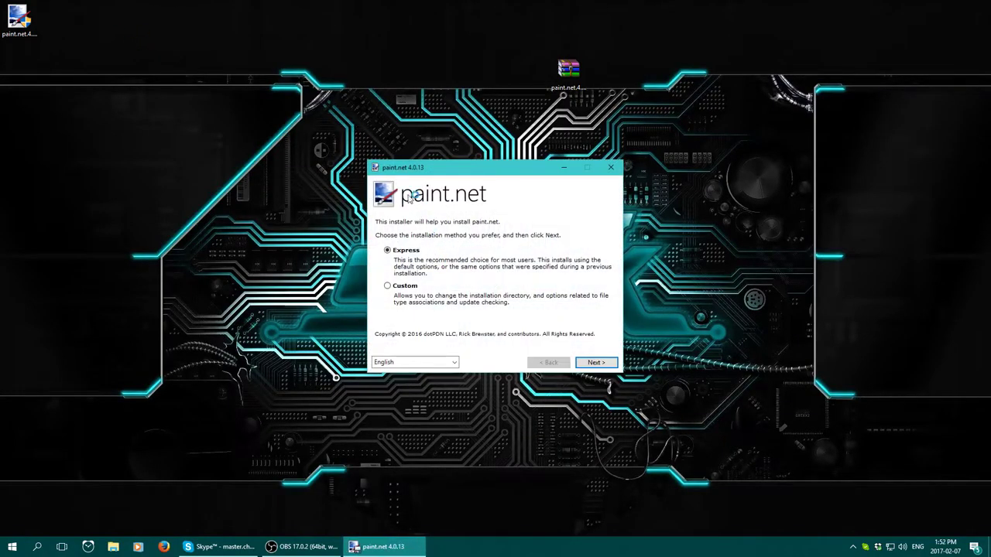
{"action": "mouse_move", "coordinate": [424, 171]}
{"action": "left_mouse_down"}
{"action": "mouse_move", "coordinate": [337, 122]}
{"action": "mouse_move", "coordinate": [329, 144]}
{"action": "left_mouse_up"}
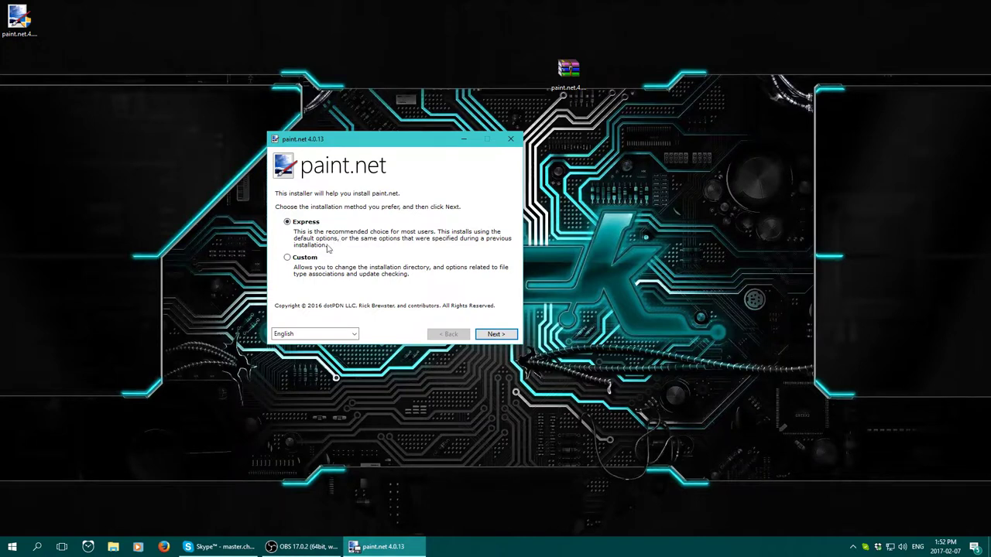
{"action": "left_click", "coordinate": [288, 258]}
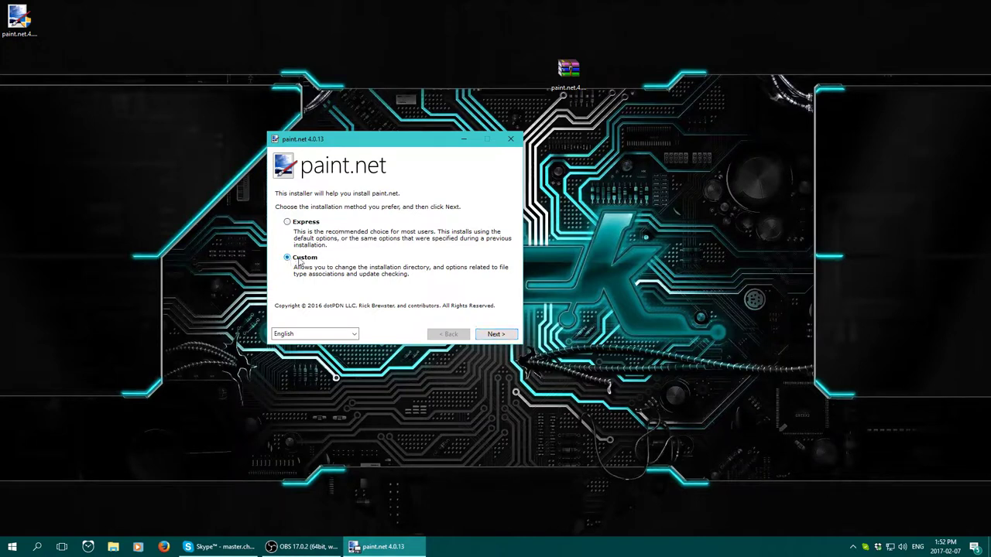
Read through the paint.net license, select I Agree, and proceed to the launch options page.
{"action": "left_click", "coordinate": [490, 334]}
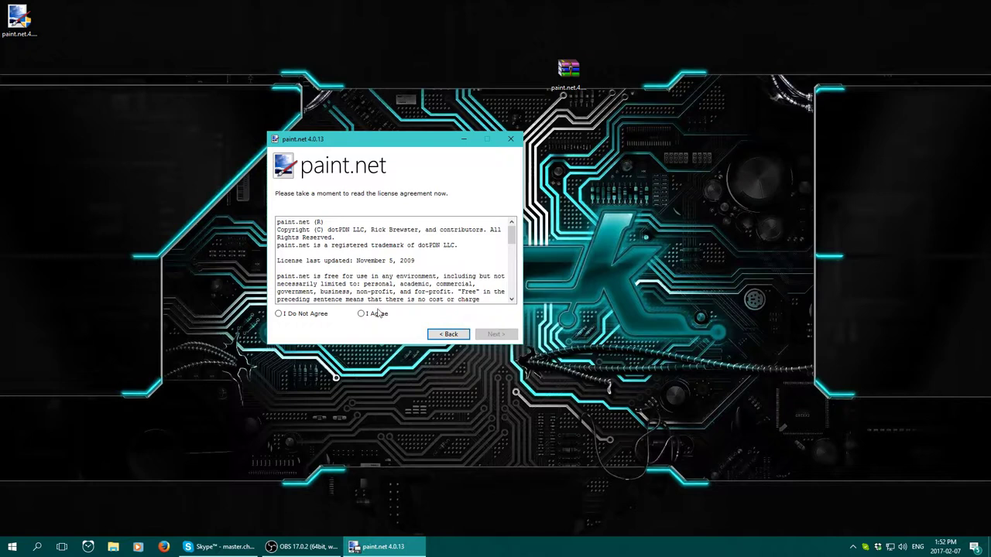
{"action": "scroll", "coordinate": [407, 276], "scroll_direction": "down", "scroll_amount": 6}
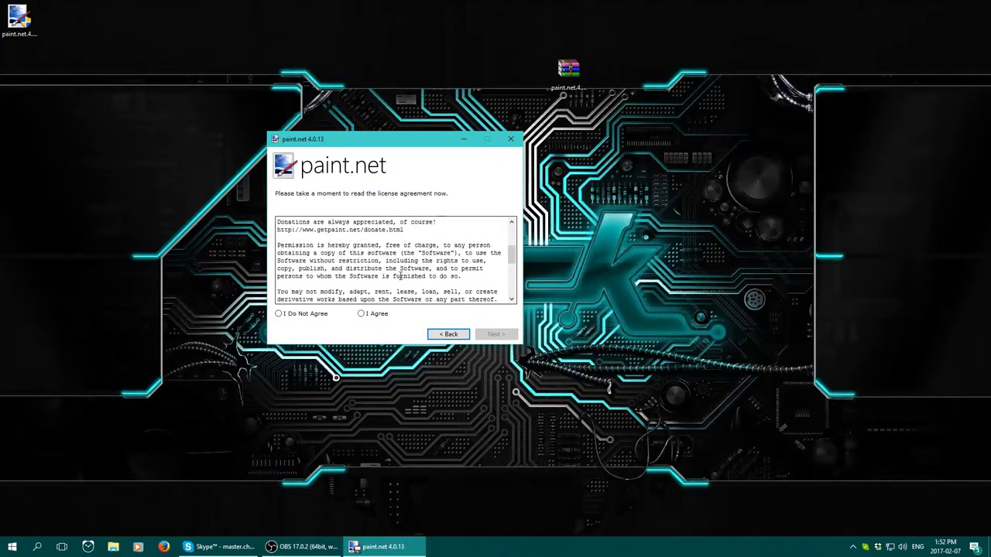
{"action": "scroll", "coordinate": [400, 276], "scroll_direction": "down", "scroll_amount": 6}
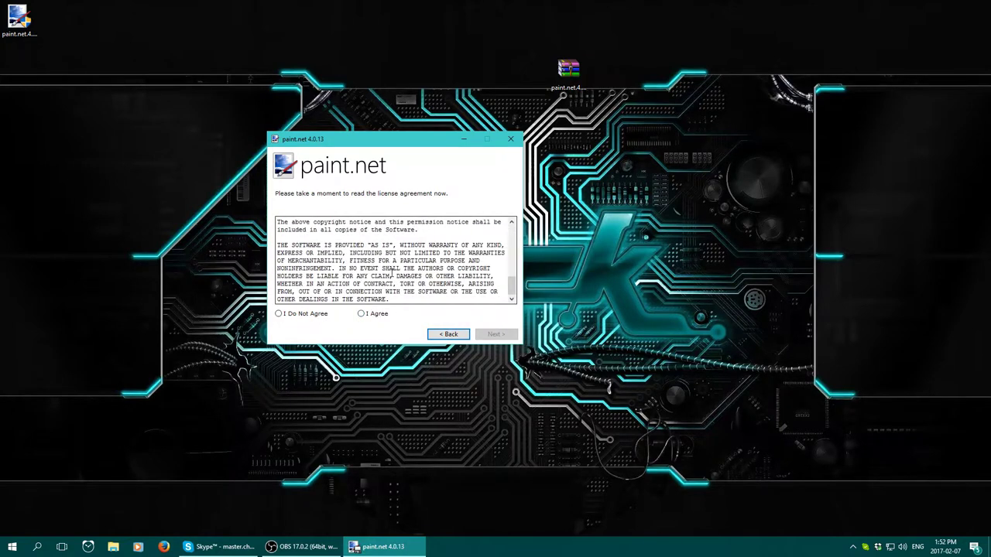
{"action": "scroll", "coordinate": [391, 272], "scroll_direction": "up", "scroll_amount": 12}
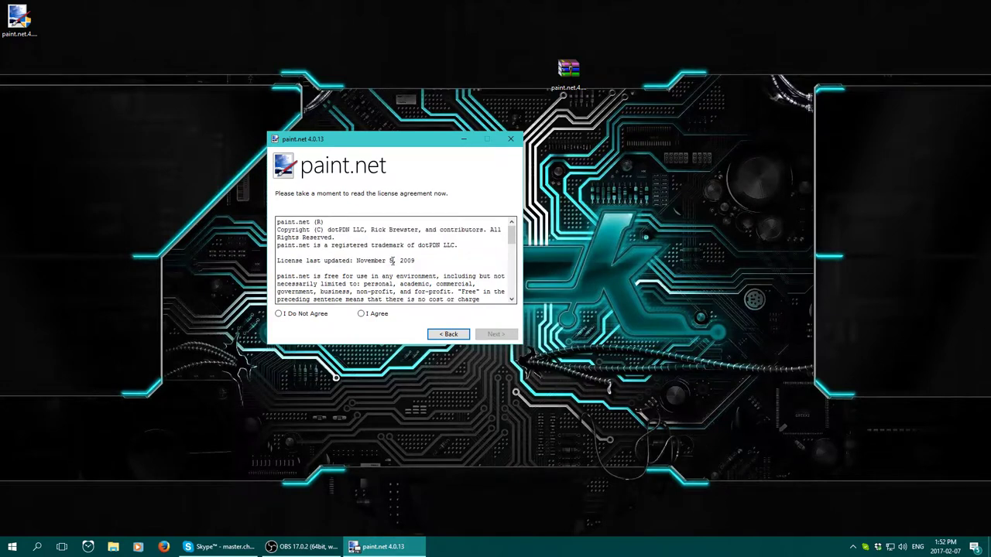
{"action": "scroll", "coordinate": [418, 248], "scroll_direction": "down", "scroll_amount": 4}
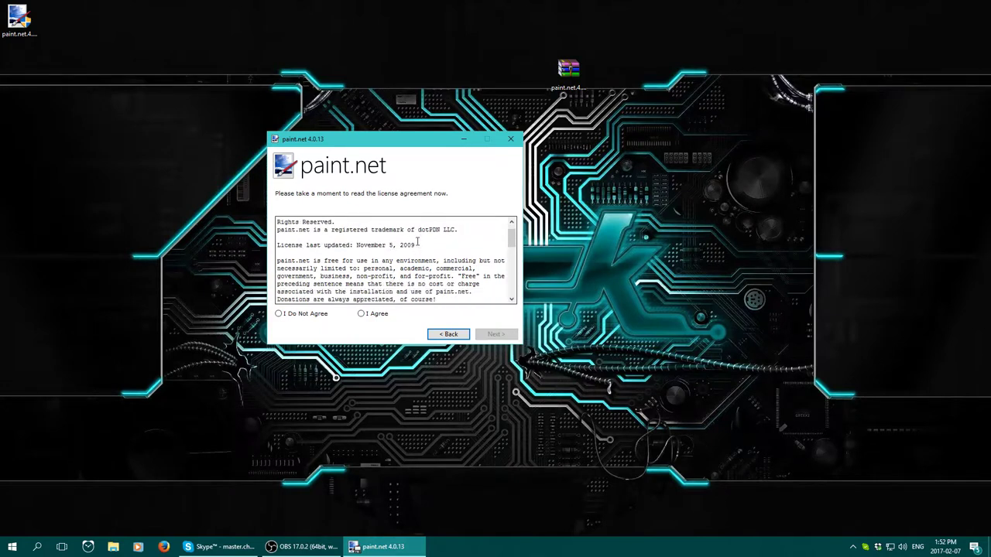
{"action": "scroll", "coordinate": [416, 239], "scroll_direction": "up", "scroll_amount": 1}
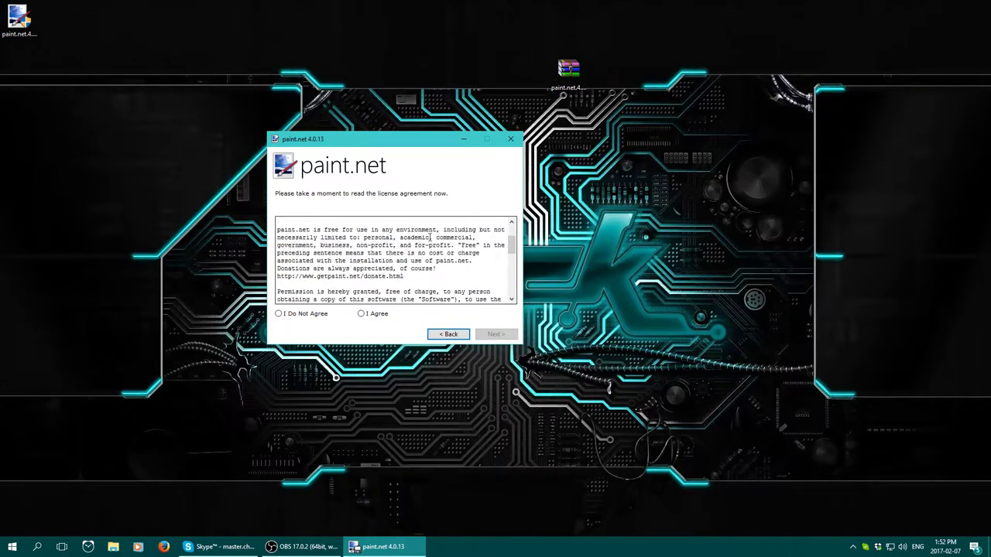
{"action": "scroll", "coordinate": [422, 237], "scroll_direction": "up", "scroll_amount": 2}
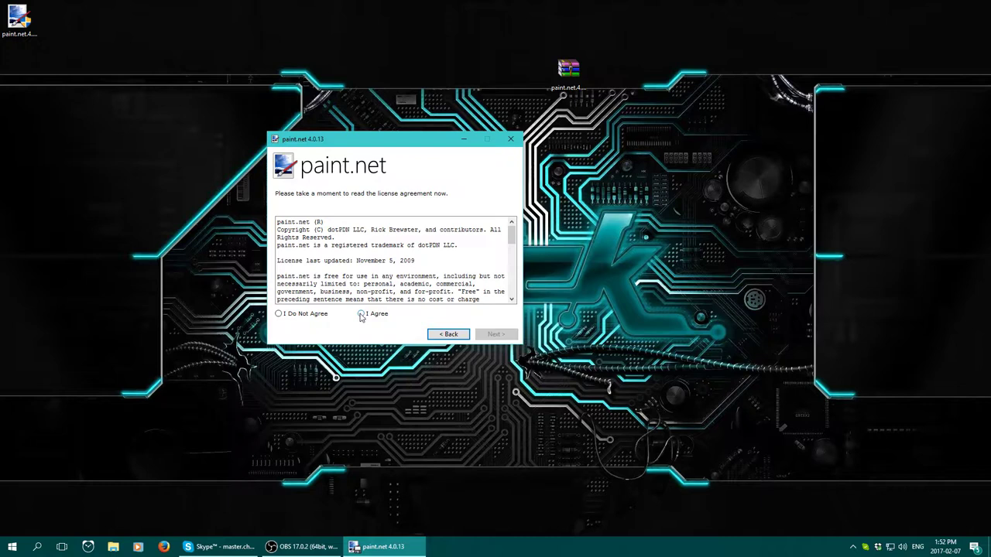
{"action": "left_click", "coordinate": [362, 314]}
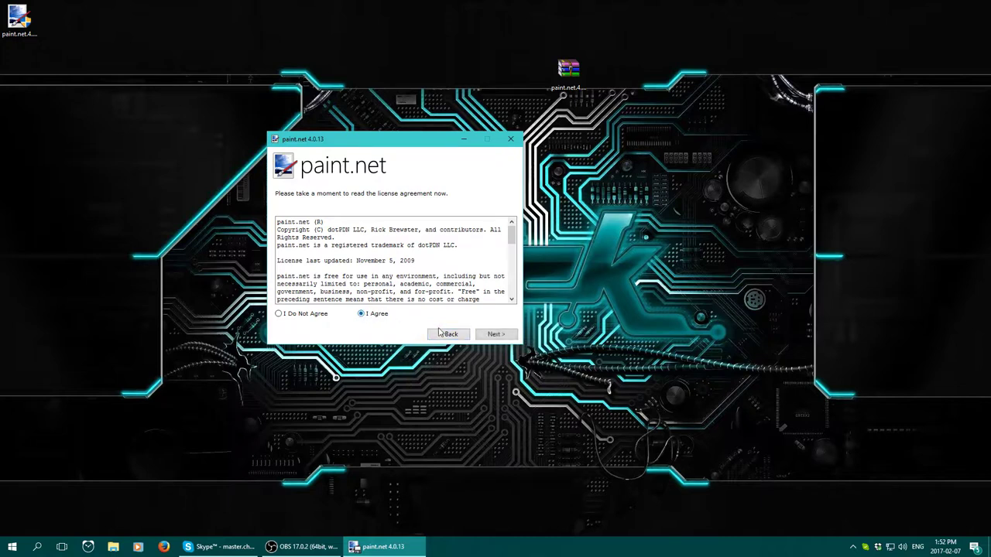
{"action": "left_click", "coordinate": [502, 334]}
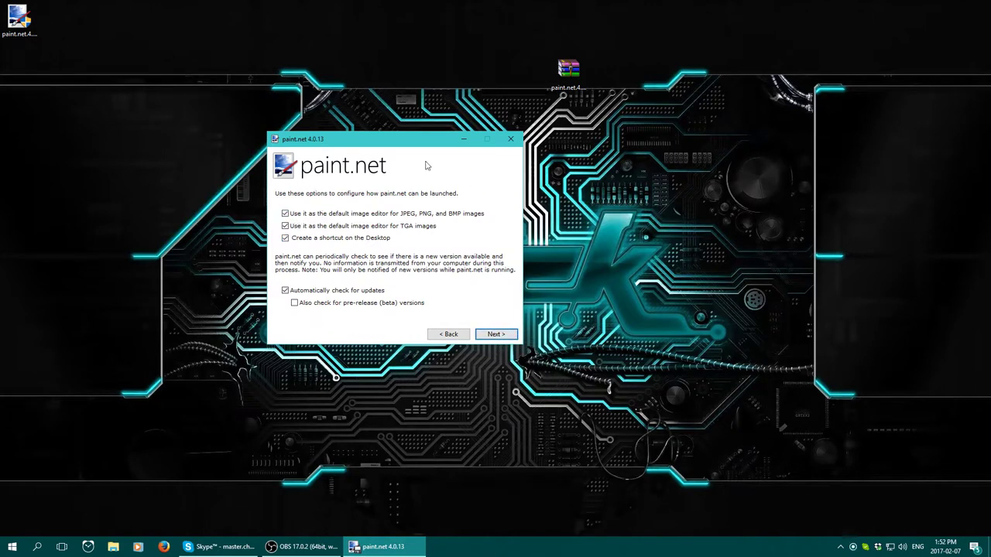
Keep the default launch options and browse to D:\Program Files\paint.net as the install folder.
{"action": "left_click", "coordinate": [499, 334]}
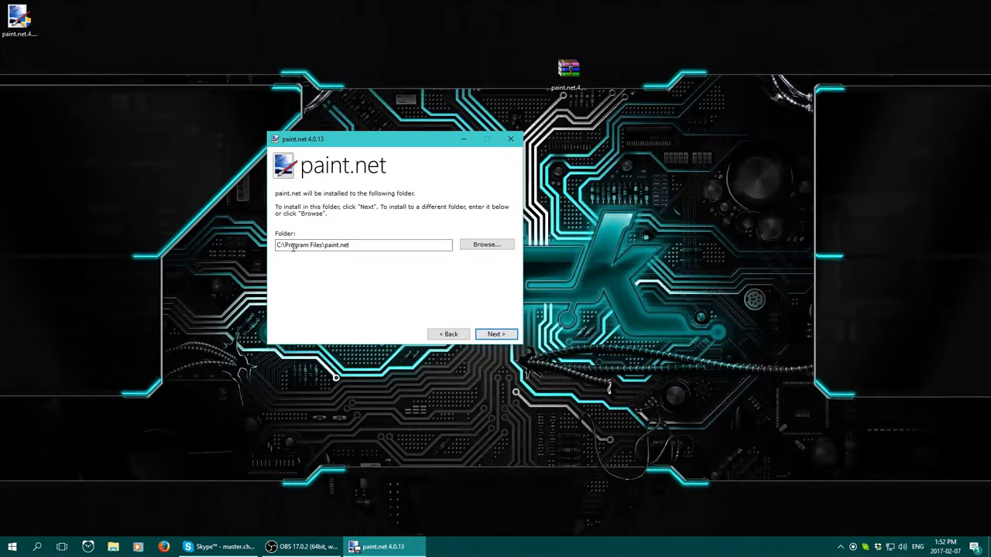
{"action": "left_click", "coordinate": [483, 246]}
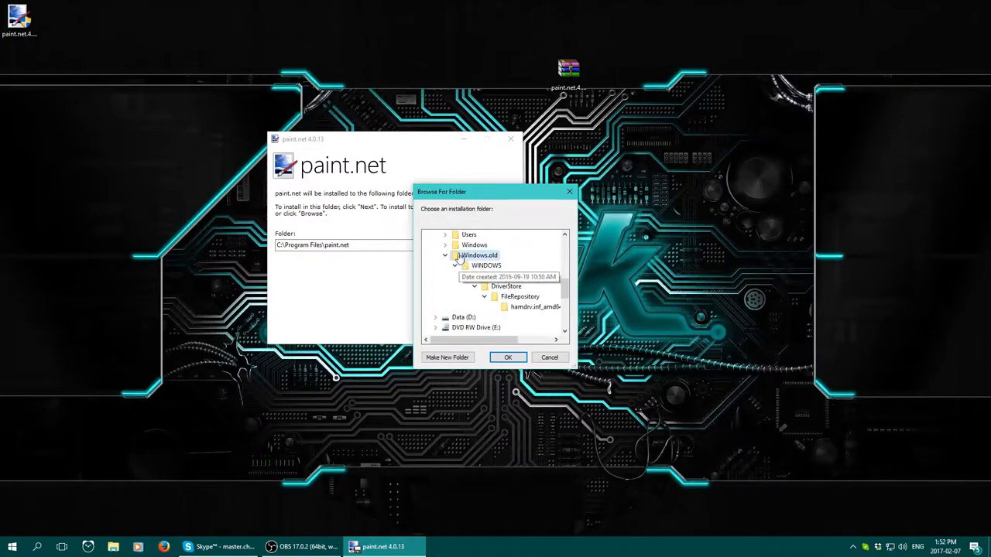
{"action": "left_click", "coordinate": [445, 255]}
{"action": "double_click", "coordinate": [463, 266]}
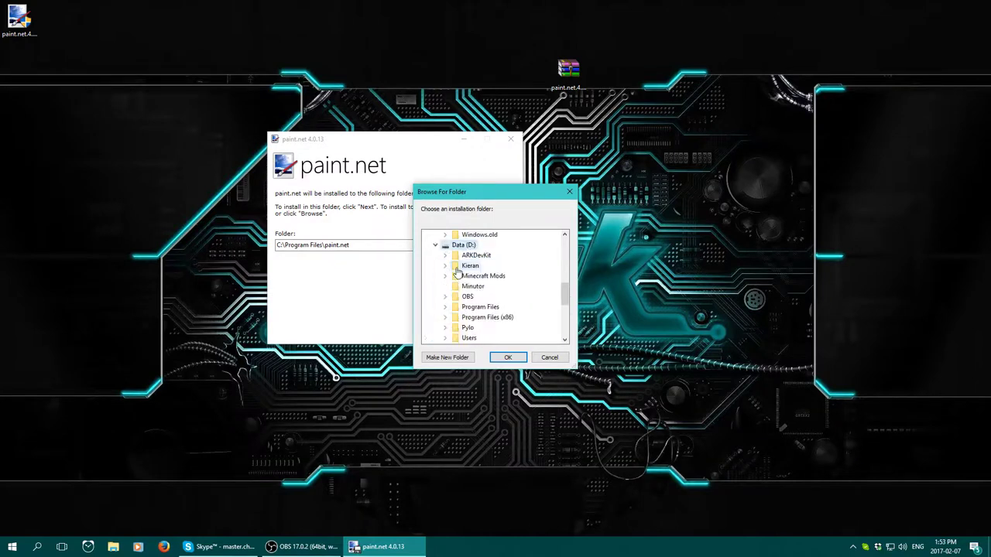
{"action": "scroll", "coordinate": [484, 271], "scroll_direction": "down", "scroll_amount": 1}
{"action": "double_click", "coordinate": [483, 267]}
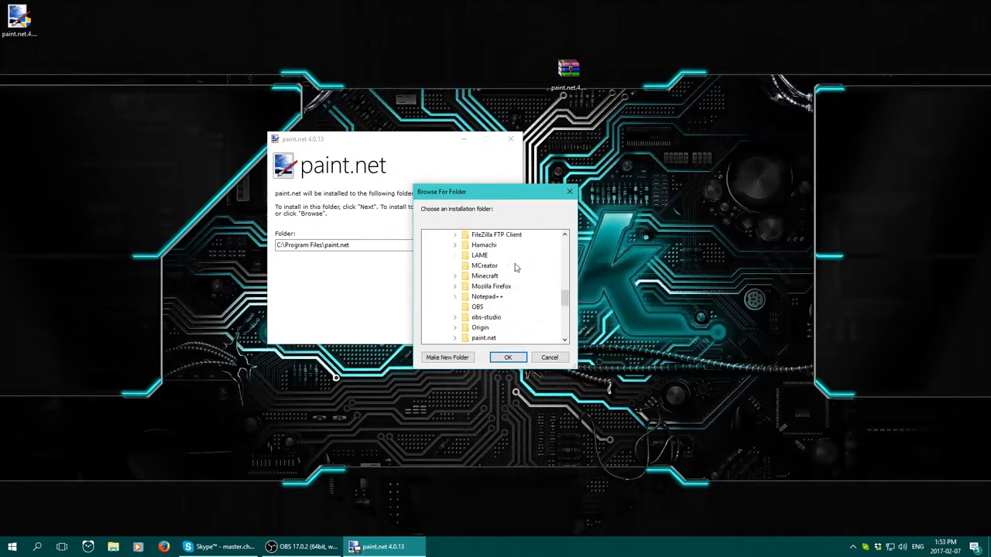
{"action": "scroll", "coordinate": [515, 266], "scroll_direction": "down", "scroll_amount": 2}
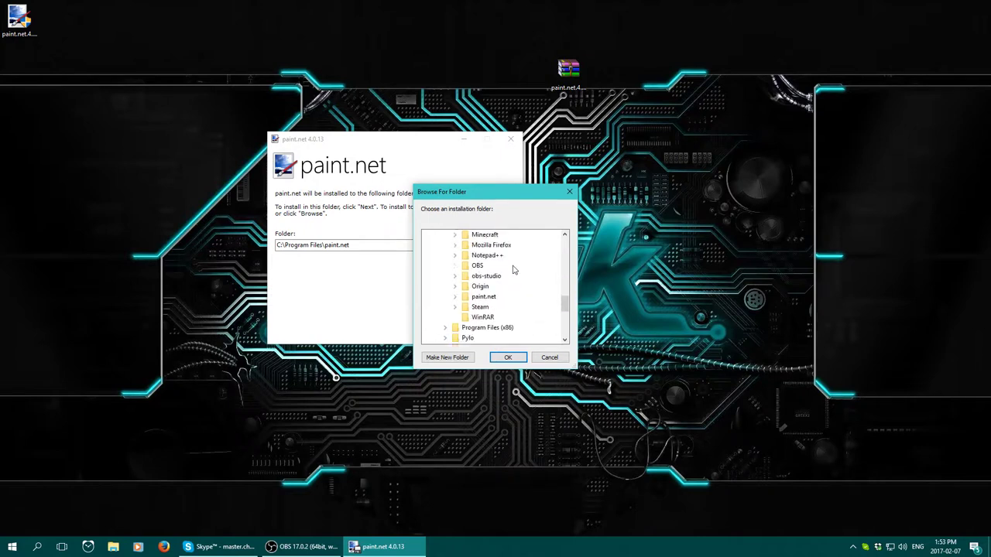
{"action": "double_click", "coordinate": [483, 296]}
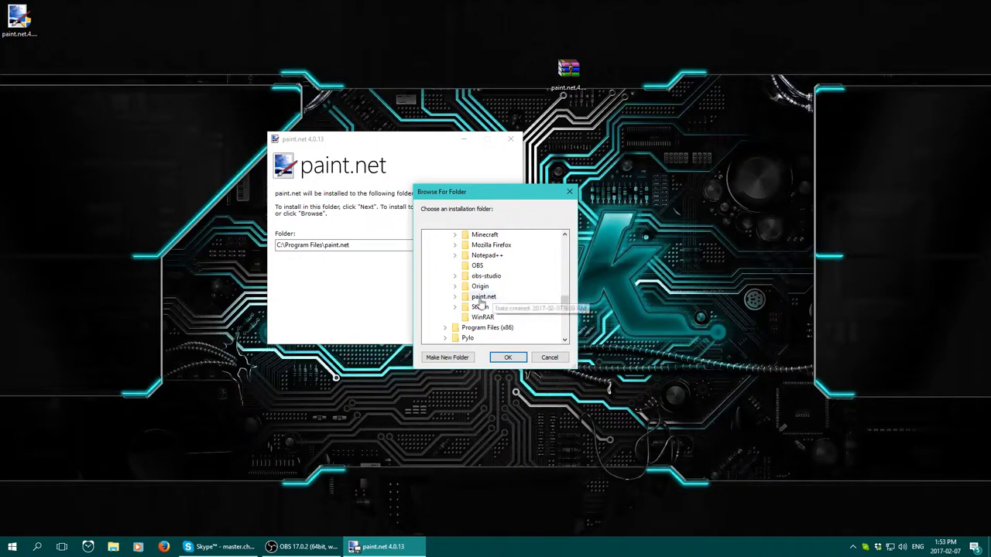
{"action": "left_click", "coordinate": [508, 358]}
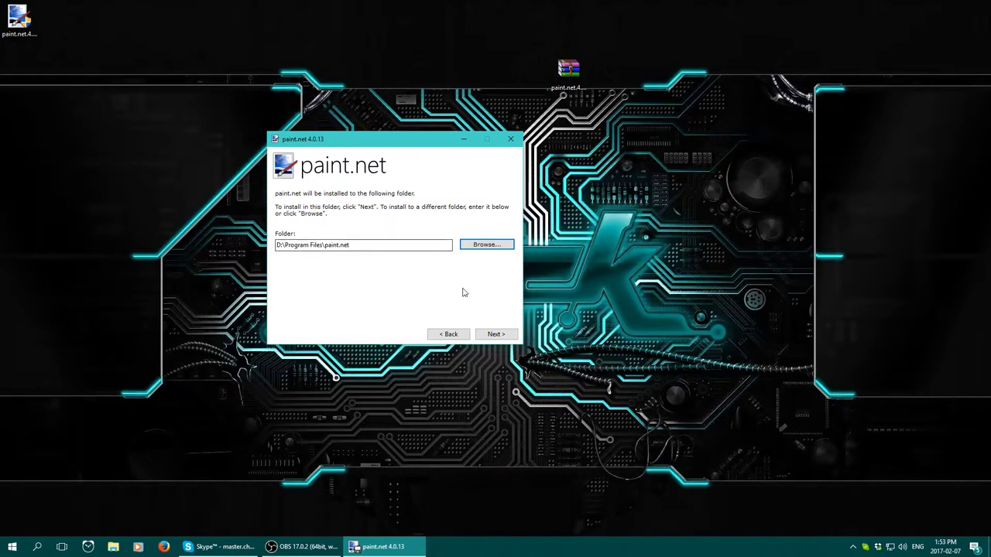
Confirm the folder and ready pages to begin installing paint.net 4.0.13.
{"action": "left_click", "coordinate": [496, 334]}
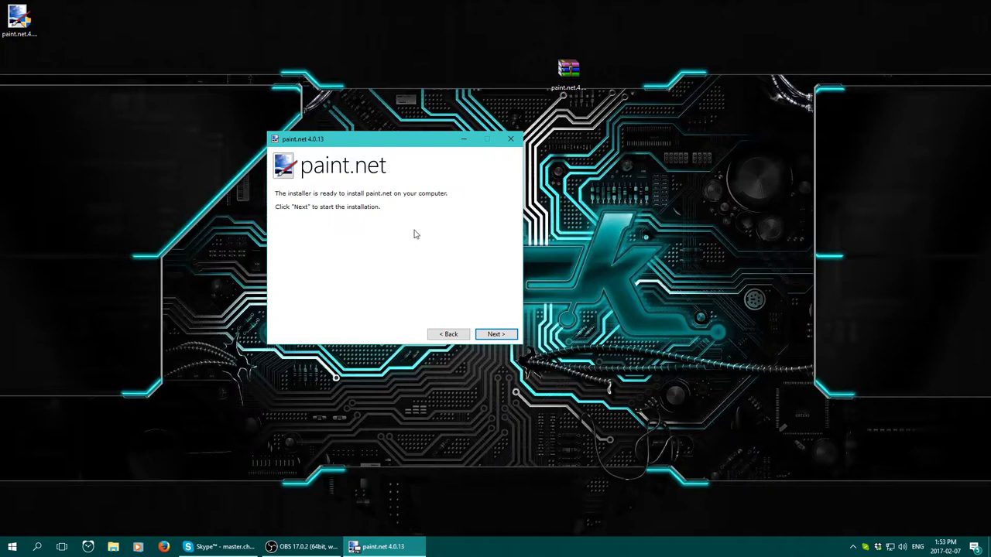
{"action": "left_click", "coordinate": [493, 334]}
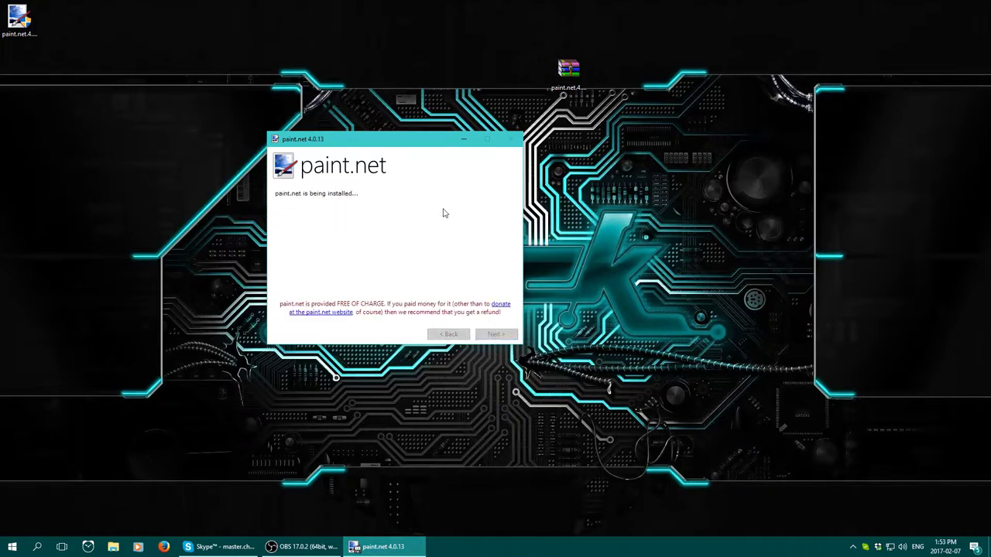